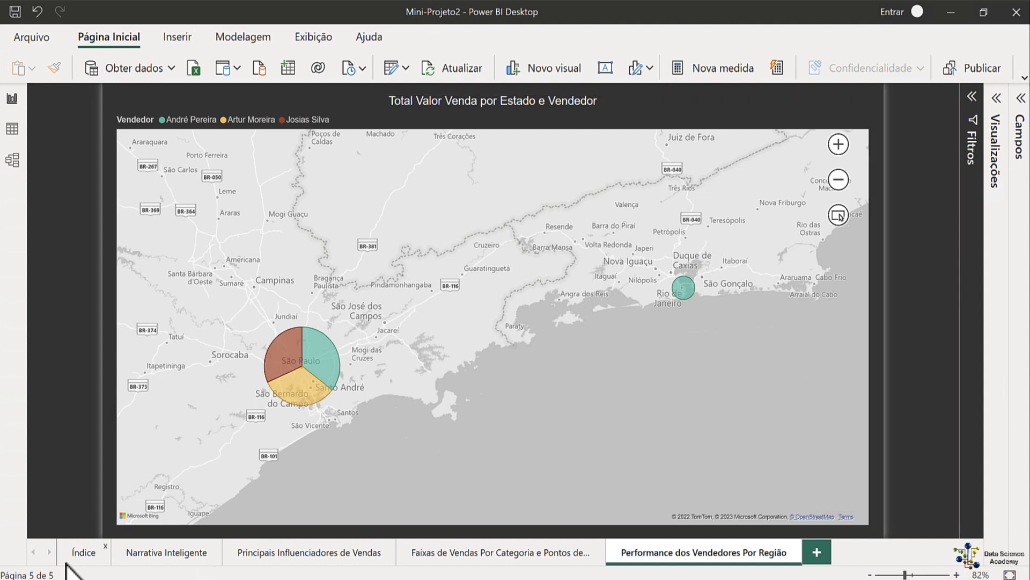
Open the Performance dos Vendedores Por Região report from the Índice page and examine its sales map at wider and closer scales
click(84, 552)
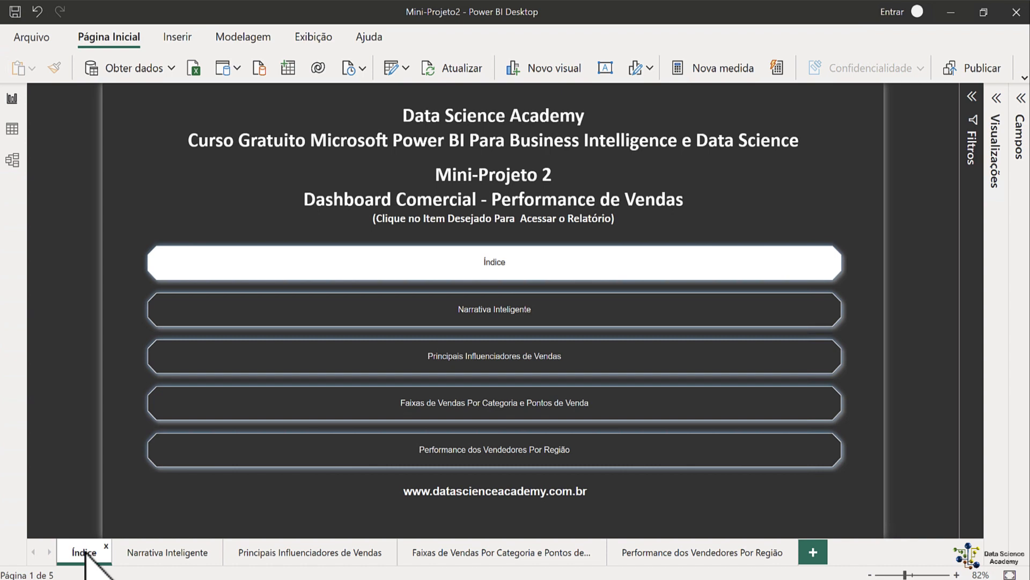
click(554, 450)
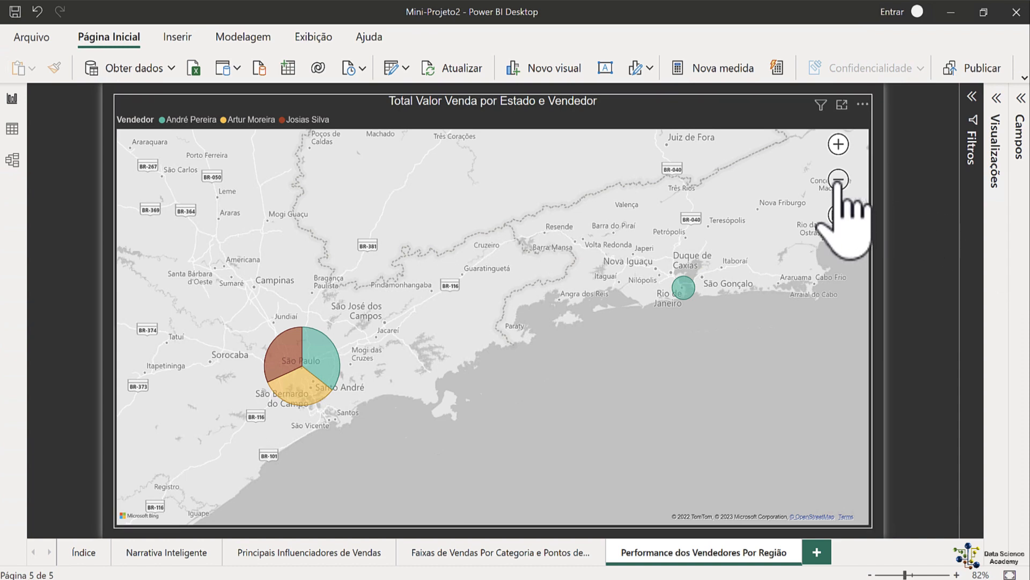
click(839, 181)
click(839, 181)
click(838, 181)
click(839, 181)
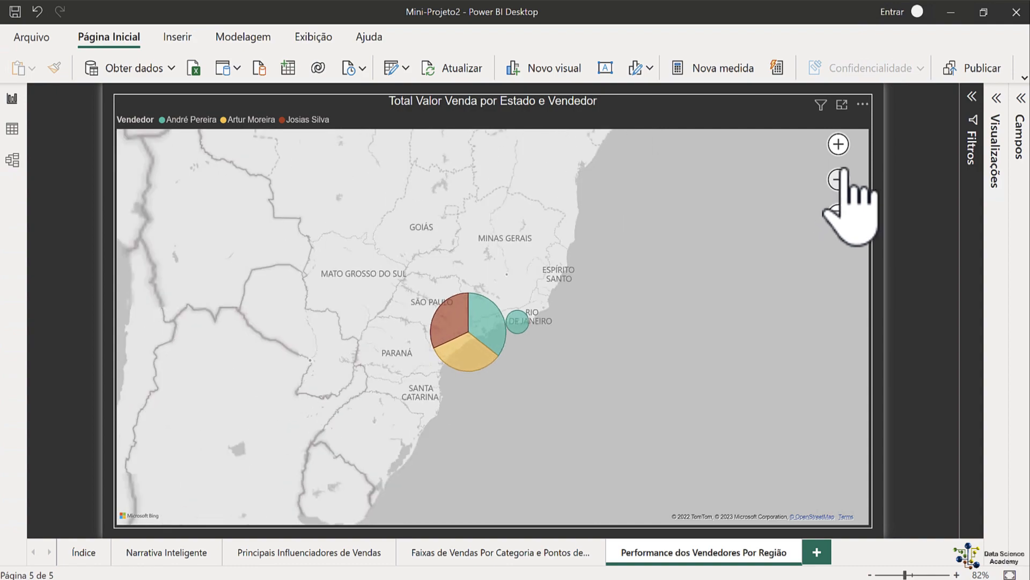
click(838, 144)
click(838, 144)
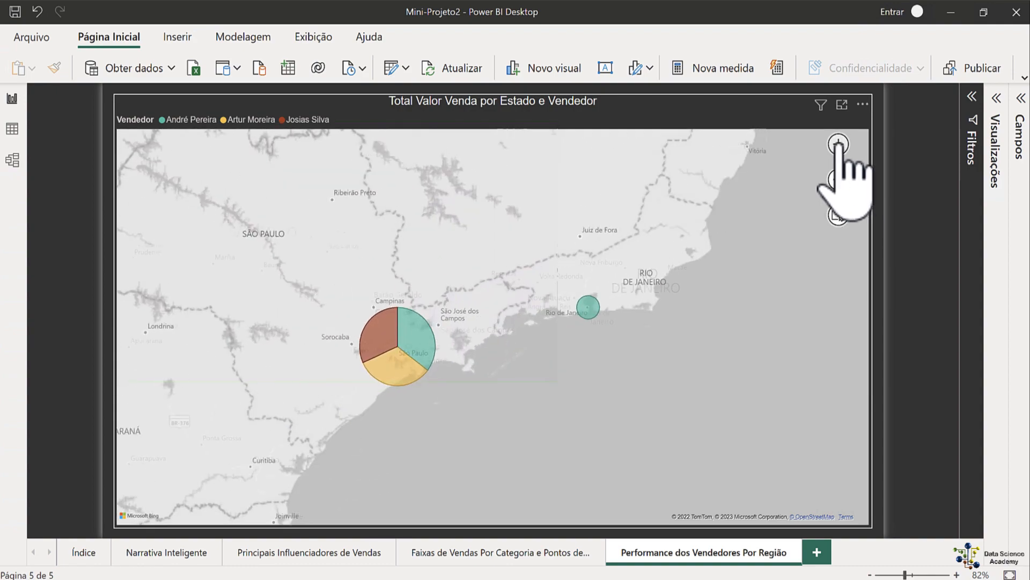
click(838, 143)
click(839, 144)
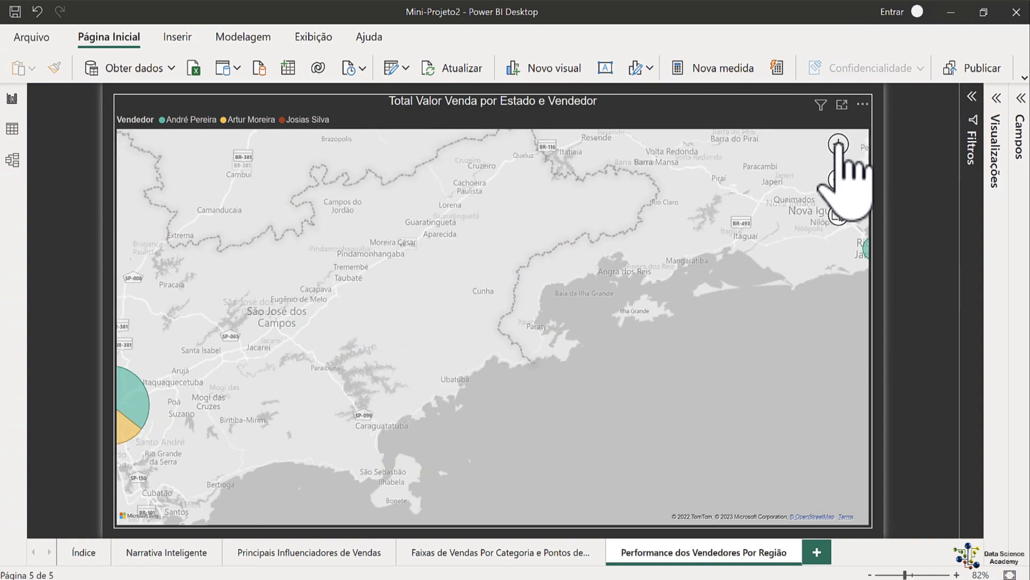
click(838, 180)
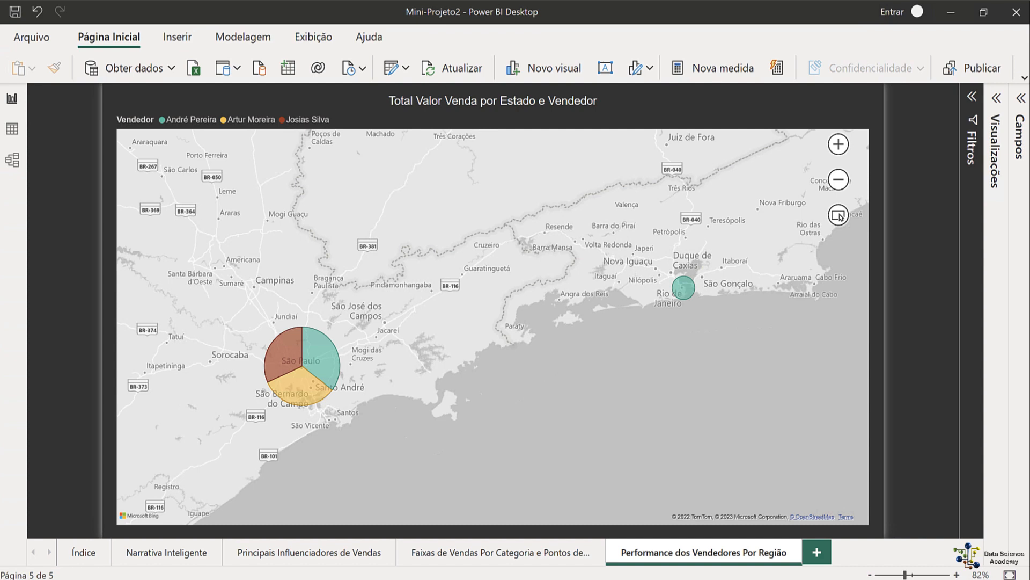
Show the map visual's field assignments and list the fields of the Vendas table
click(751, 114)
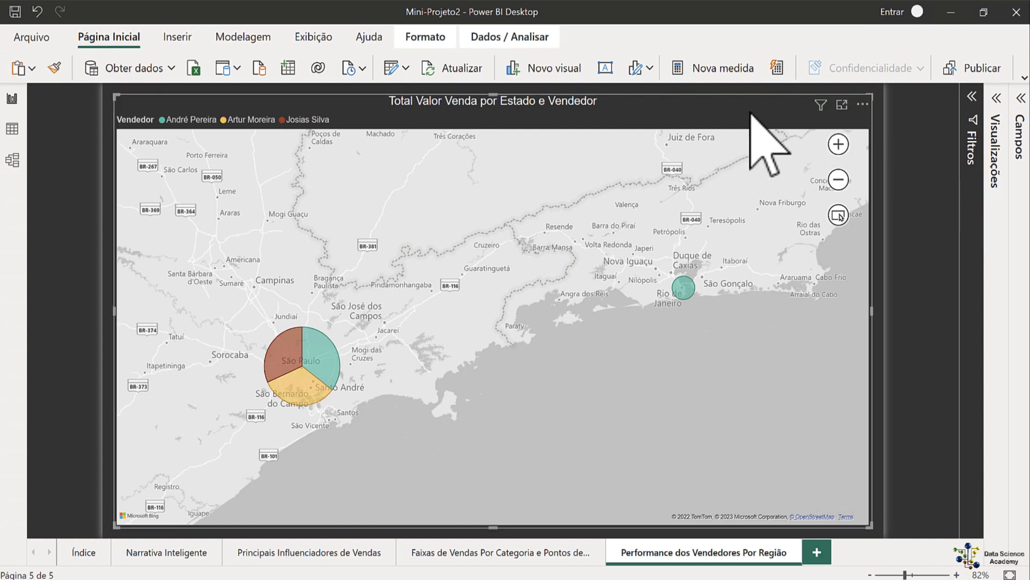
click(996, 98)
click(1020, 98)
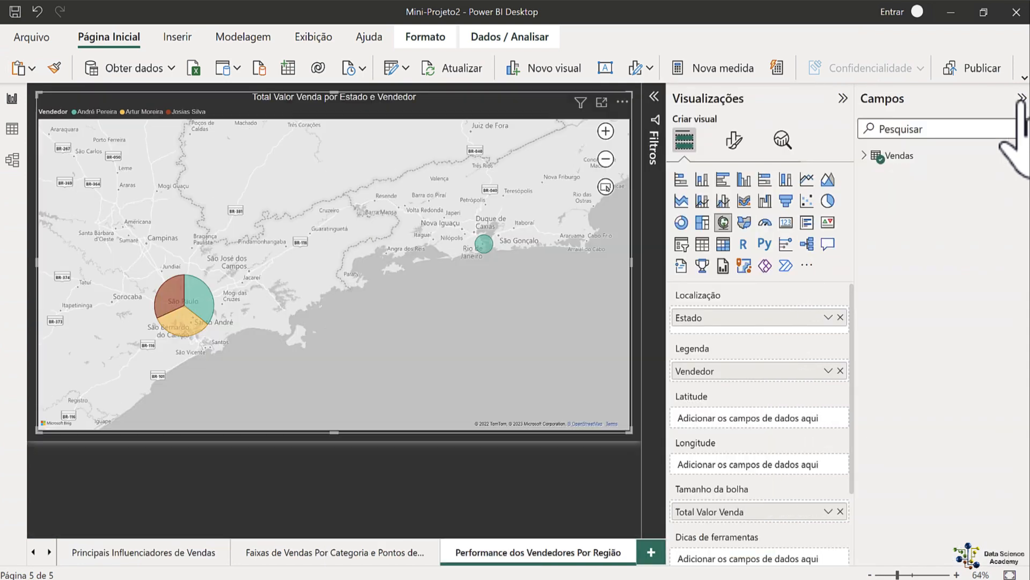
click(866, 156)
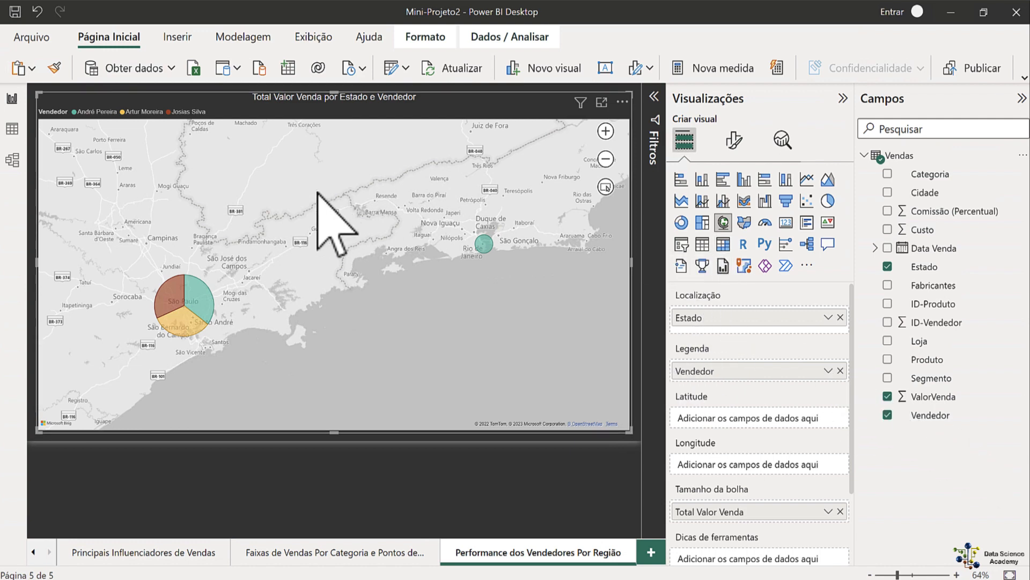
Inspect the distinct values of the Estado column in the Vendas data table, and return to the report without filtering
click(12, 129)
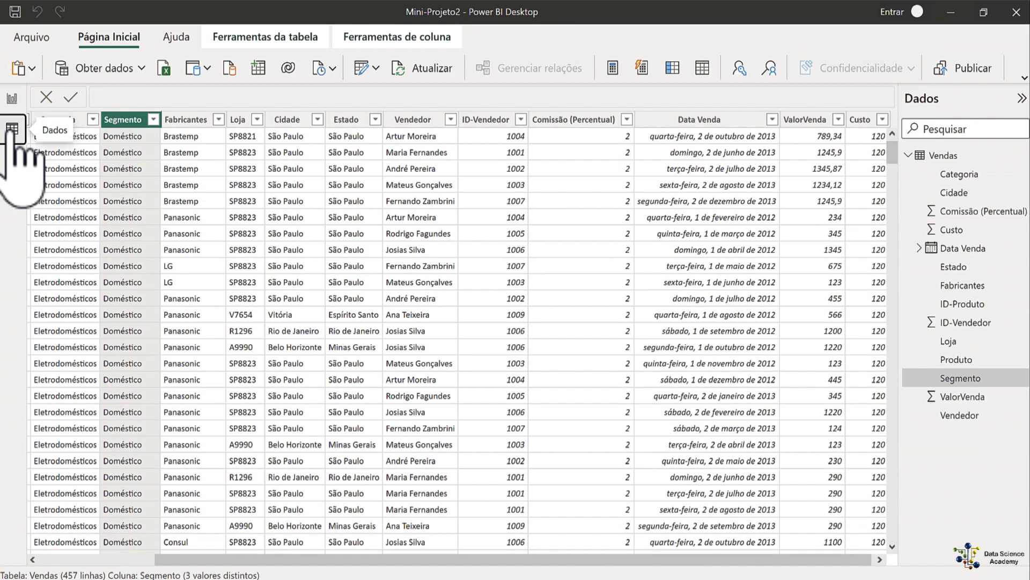
scroll(517, 253, left, 5)
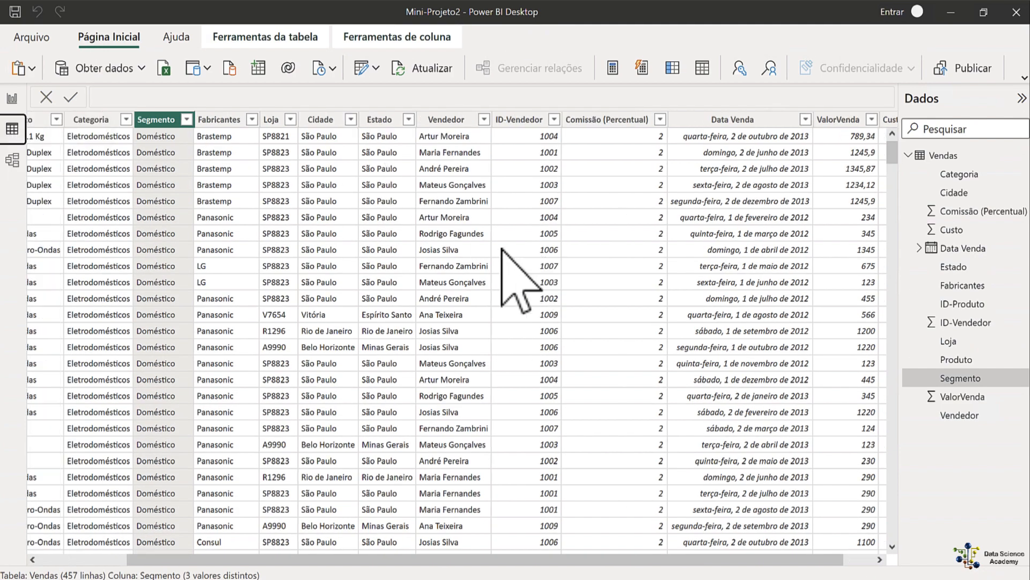
click(513, 119)
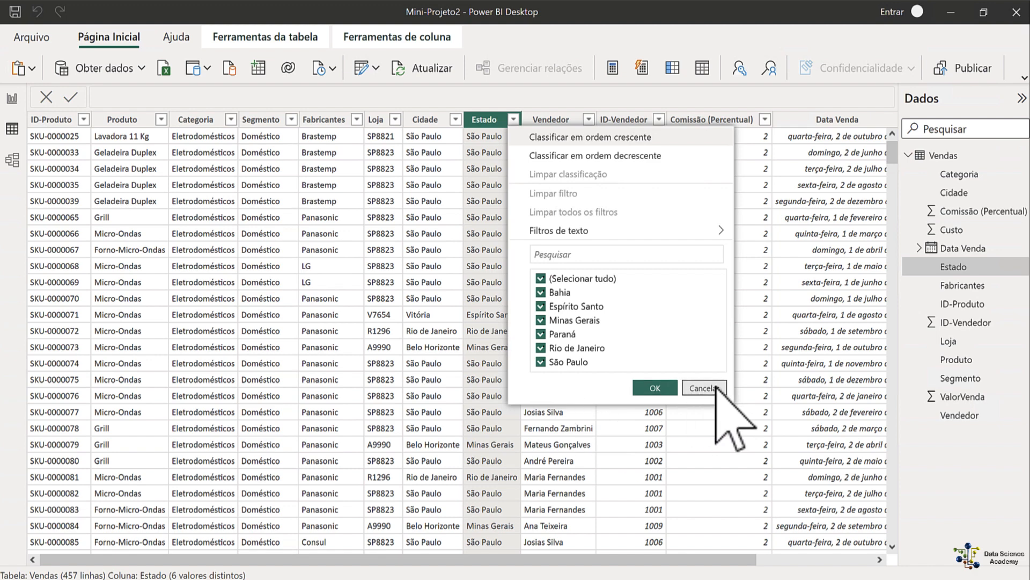
click(698, 387)
click(12, 98)
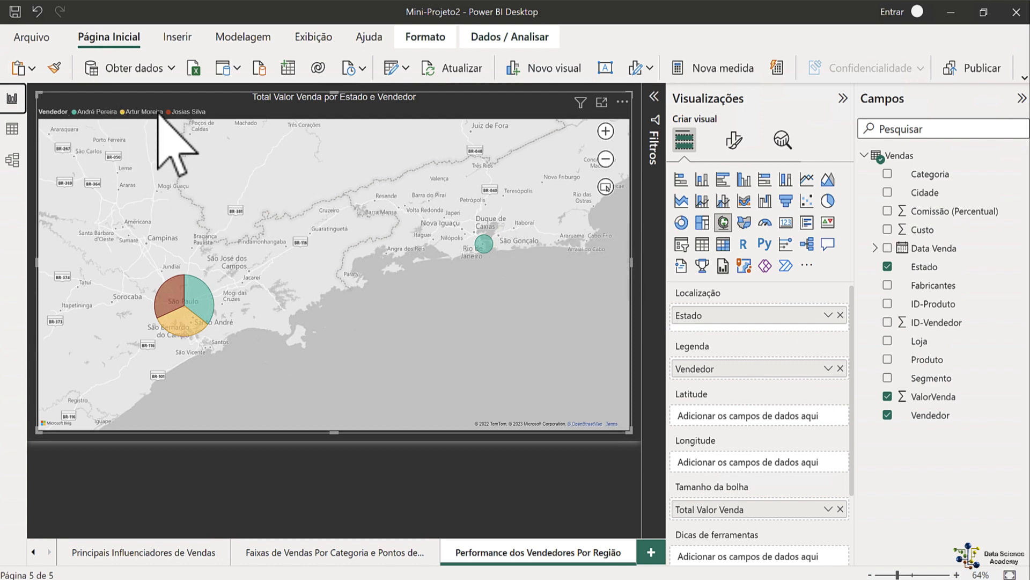
Review the fields assigned to the map's location, legend and bubble size
scroll(800, 518, down, 1)
scroll(799, 517, down, 1)
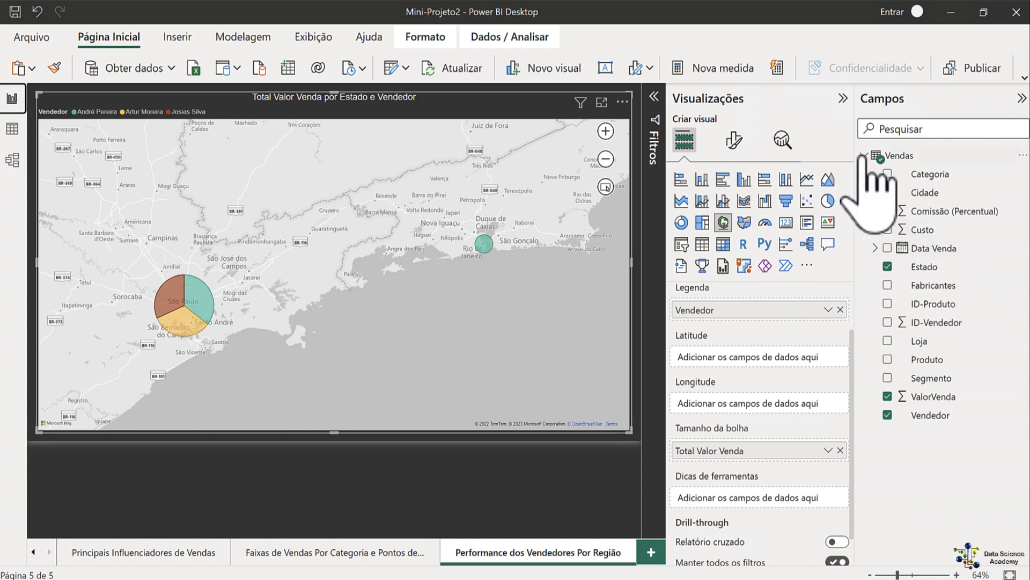
click(843, 97)
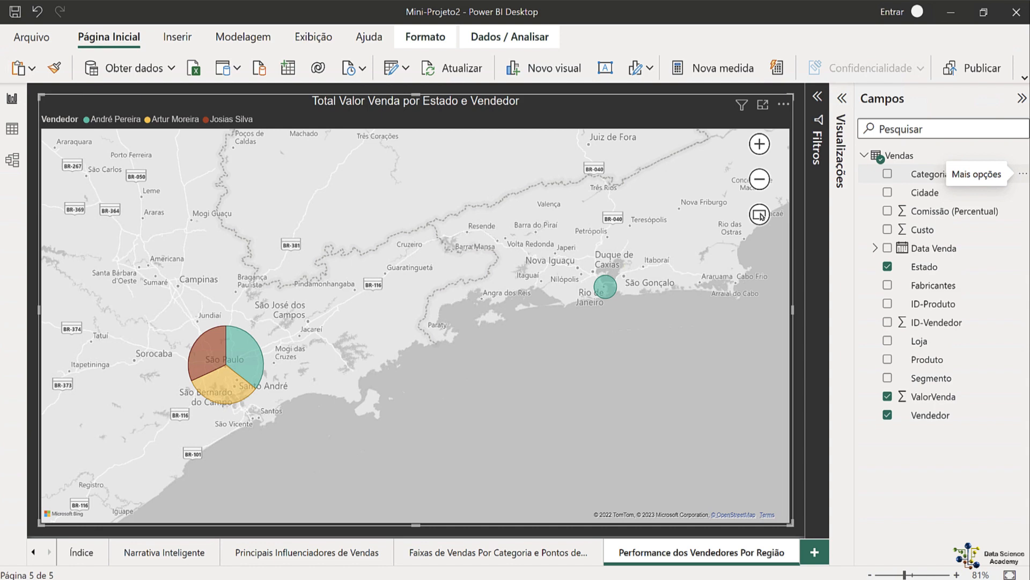
click(842, 99)
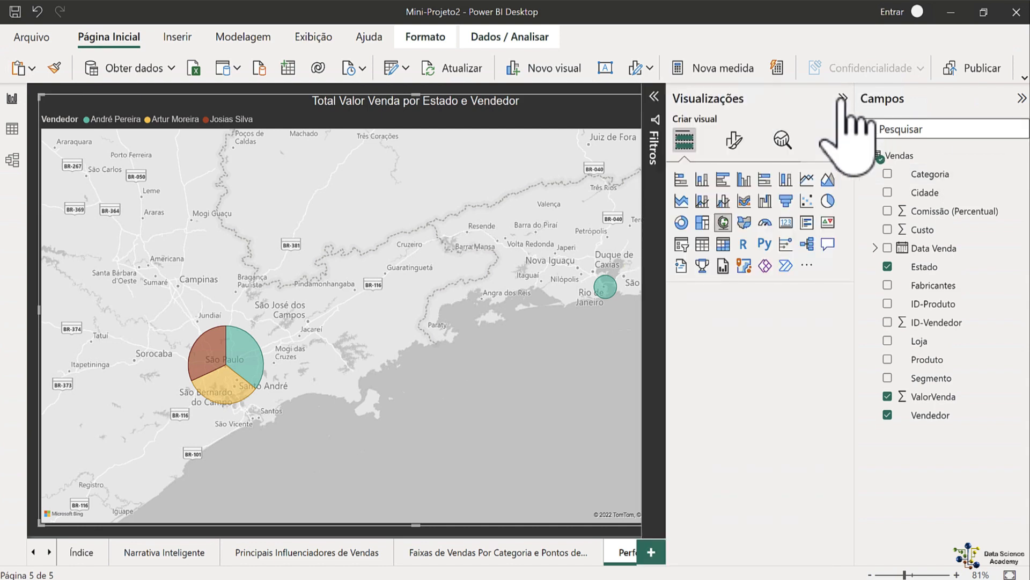
Display the map visual's filters and clear the one on Total Valor Venda
click(654, 98)
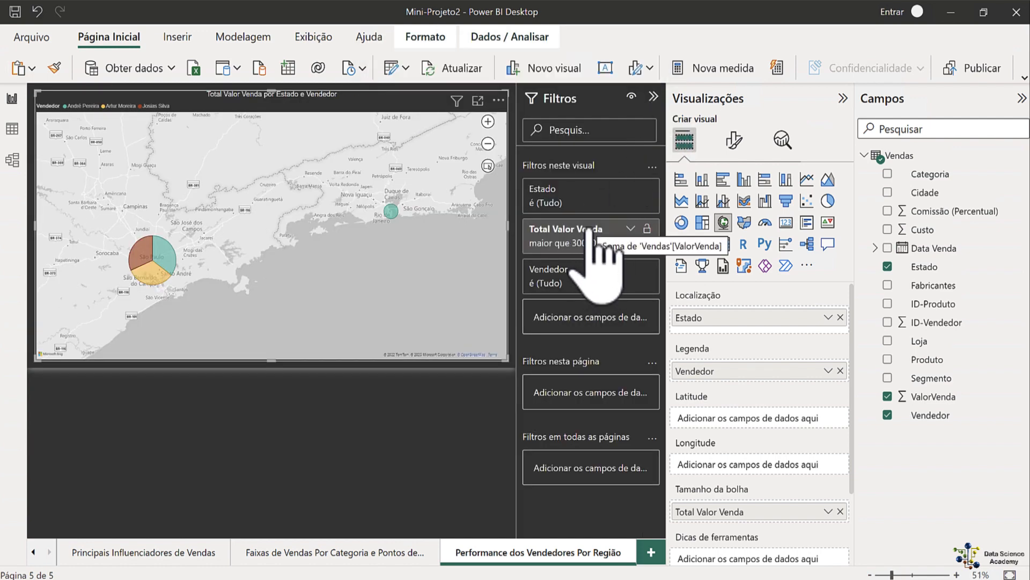
click(1022, 98)
click(996, 98)
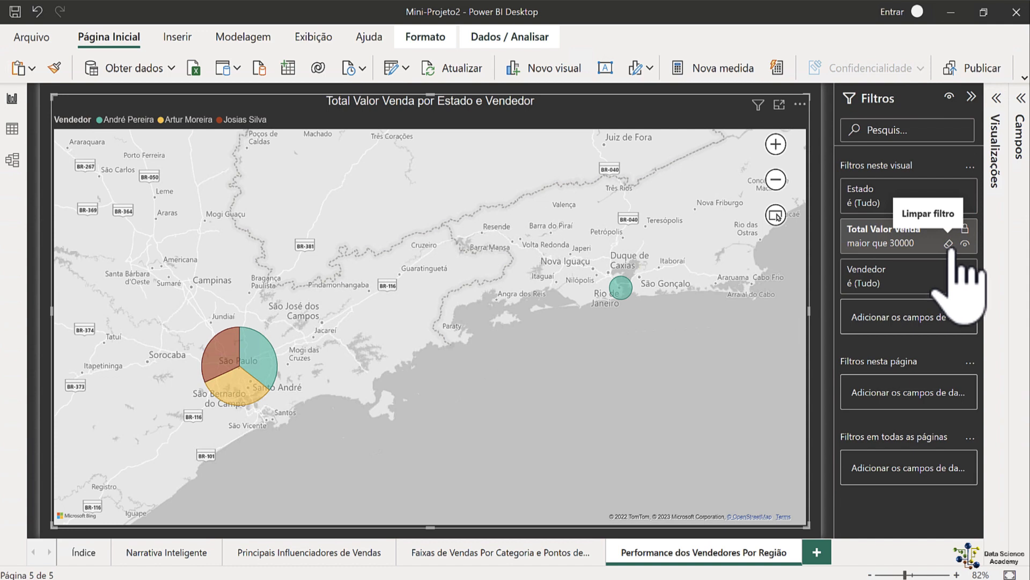
click(948, 245)
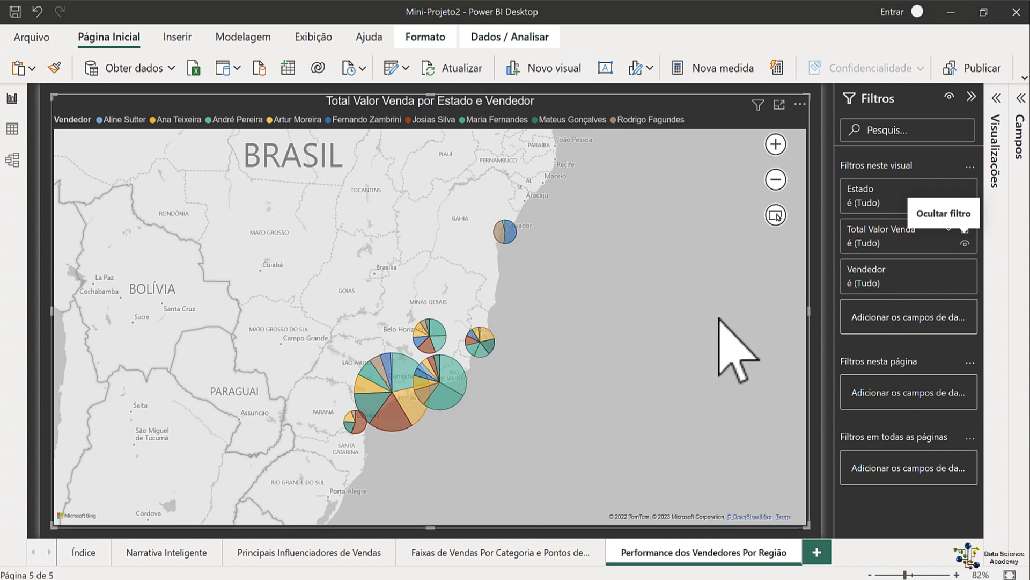
mouse_move(460, 377)
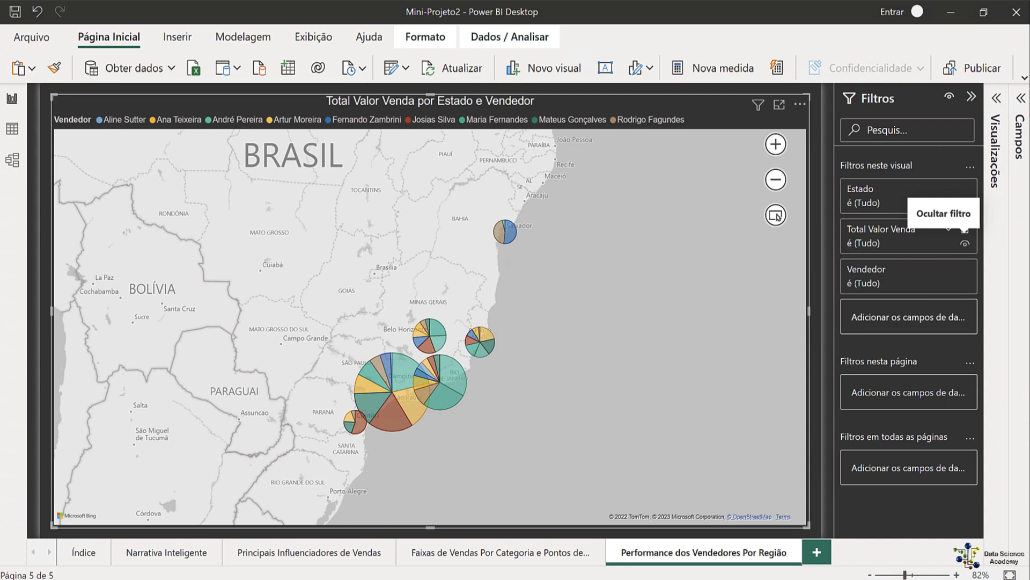
Filter the map to items whose Total Valor Venda is greater than 30000, and collapse the filter settings
click(879, 242)
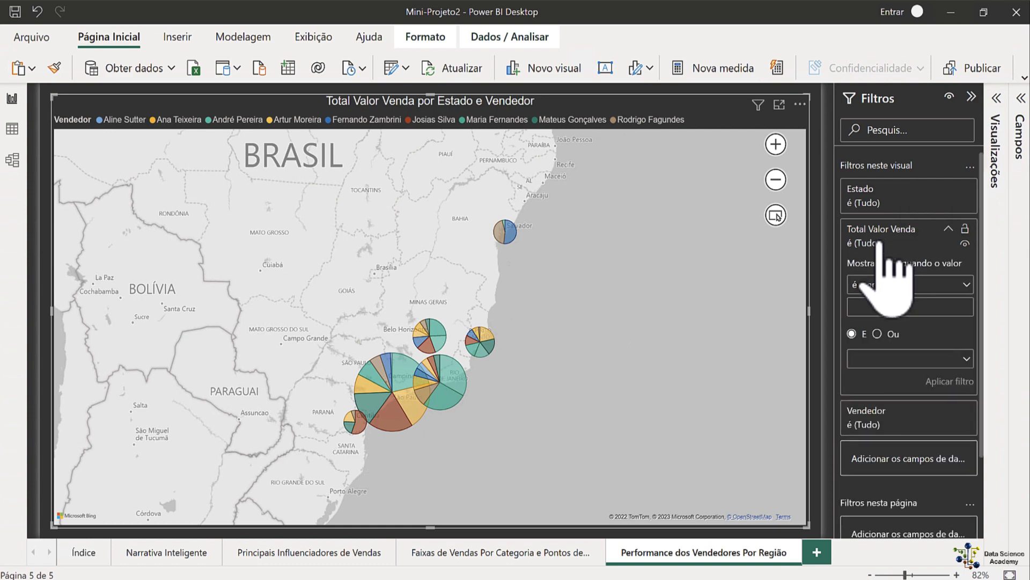
click(905, 287)
click(881, 342)
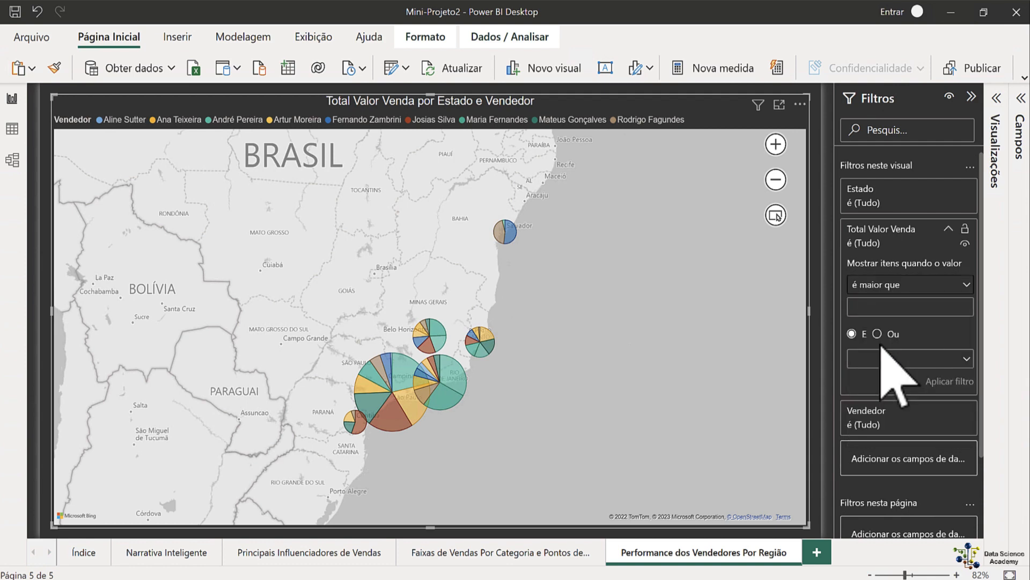
click(883, 307)
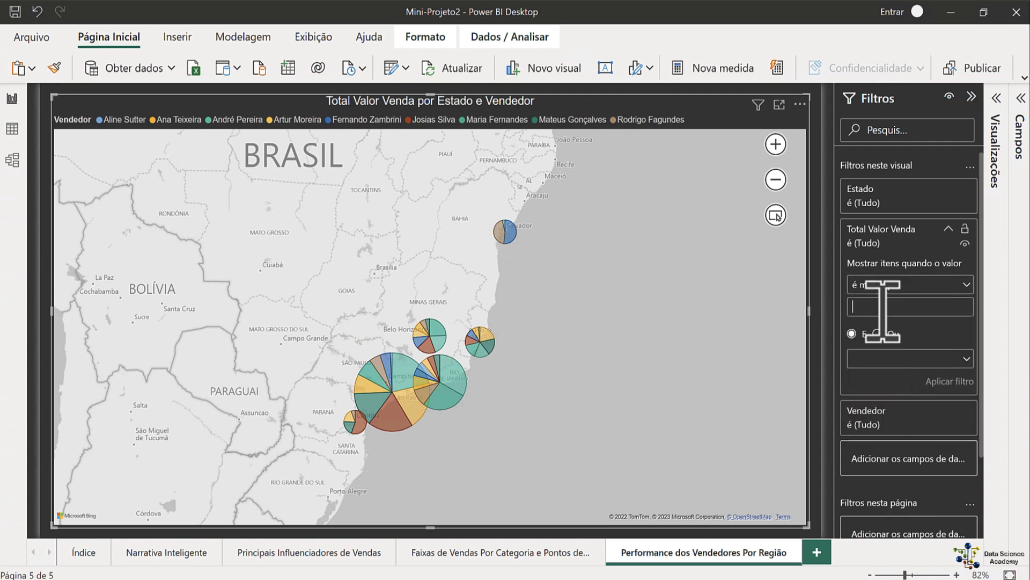
text(30000)
click(947, 382)
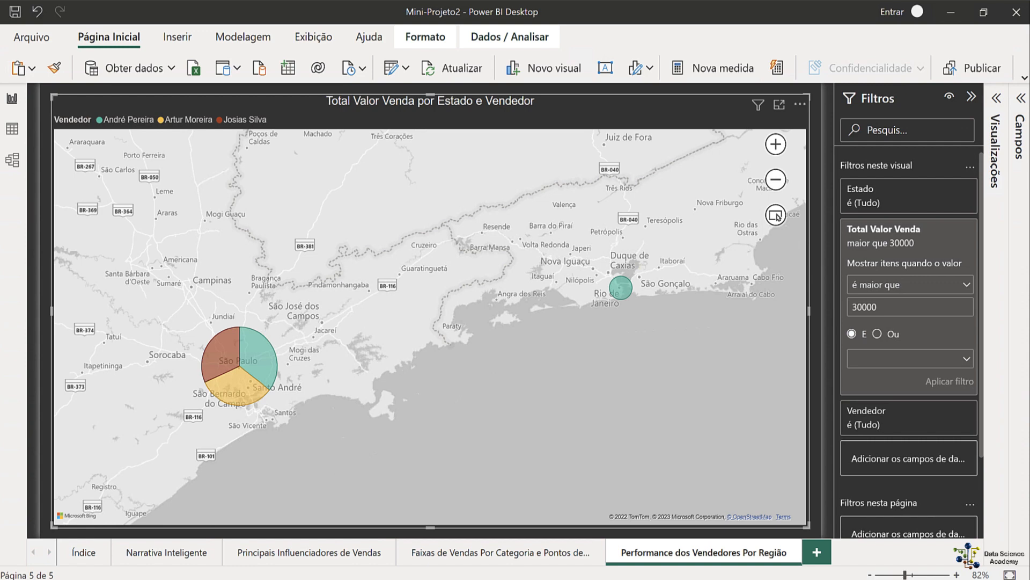
click(971, 97)
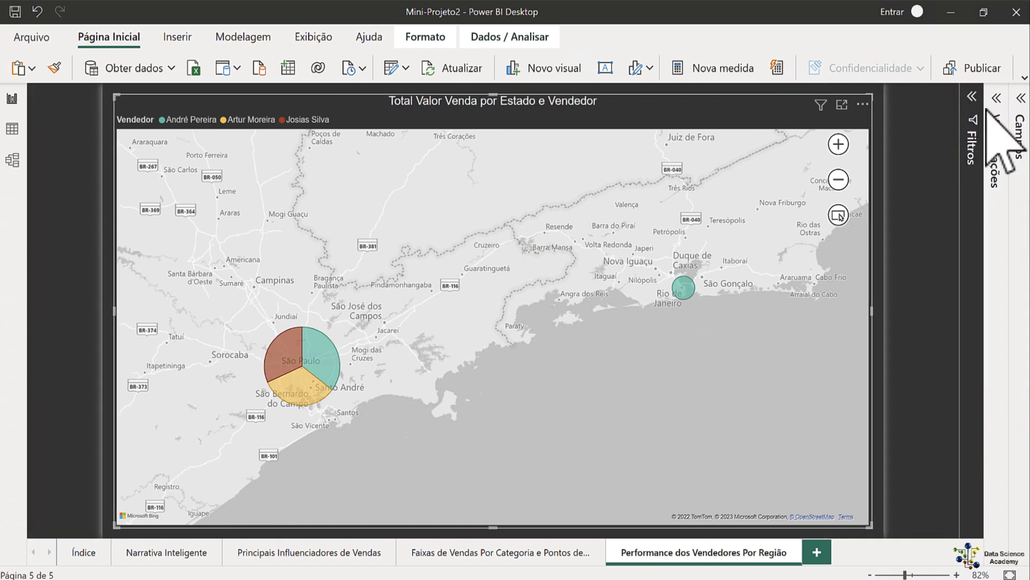
Open the map visual's formatting settings and try the Aéreo map style
click(996, 98)
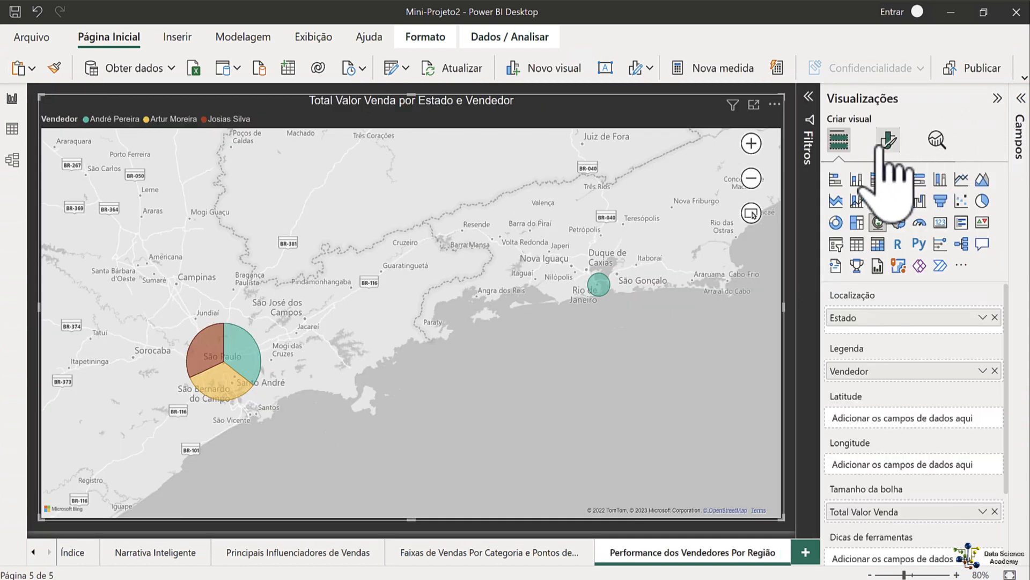
click(889, 143)
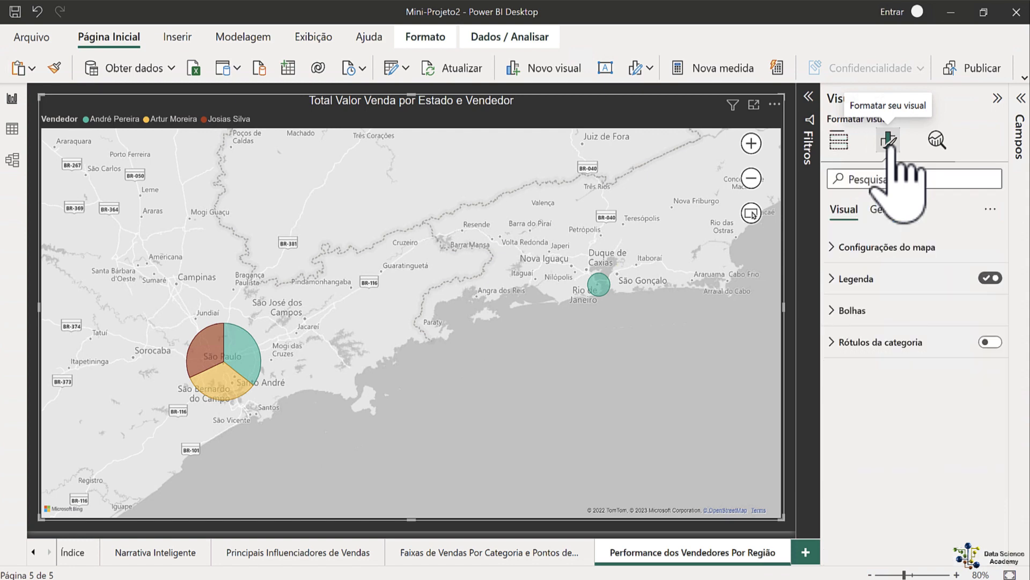
click(890, 248)
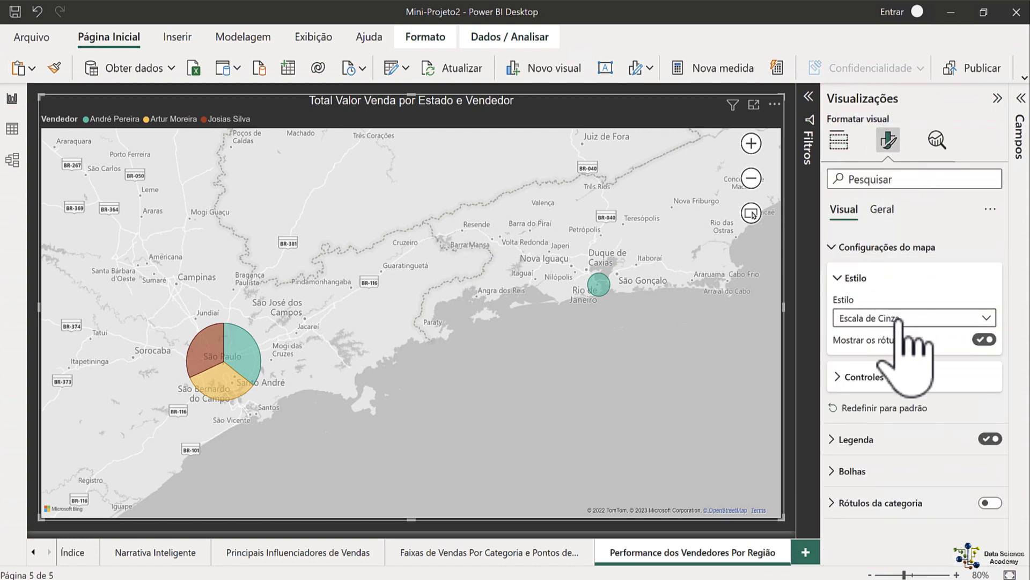
click(906, 318)
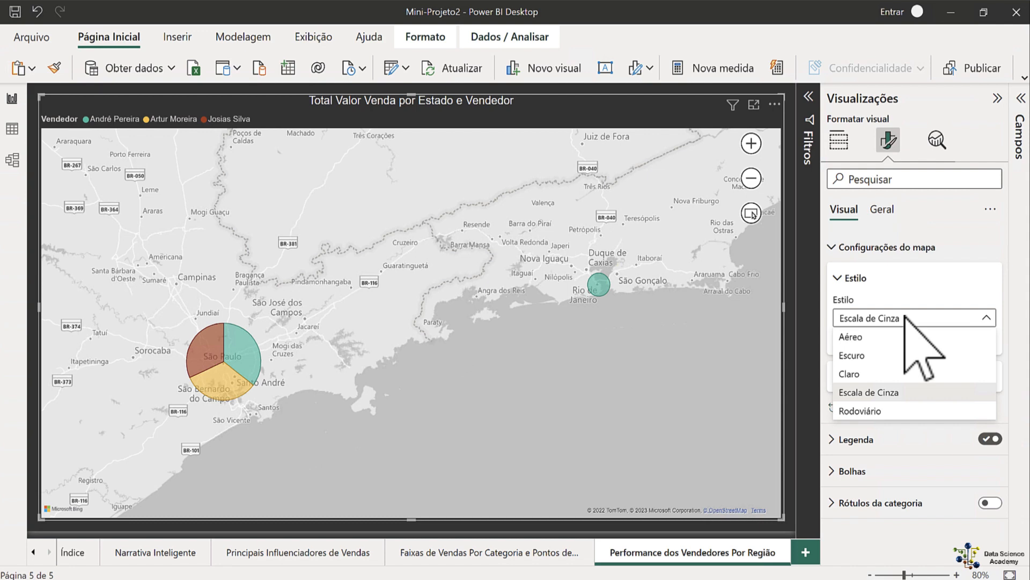
click(883, 337)
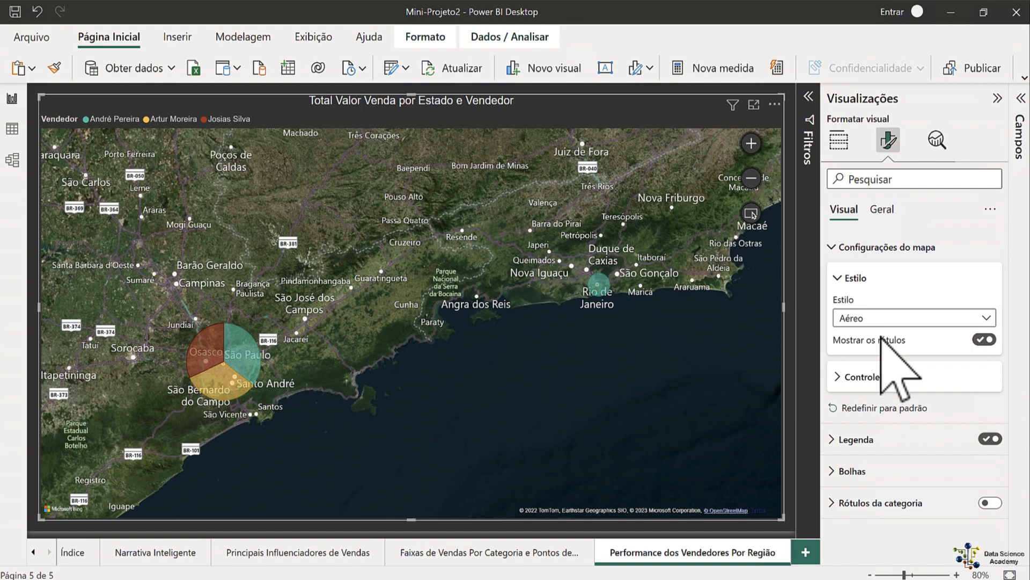
Try the Escuro and Claro map styles on the sales map, and return it to Escala de Cinza
click(888, 317)
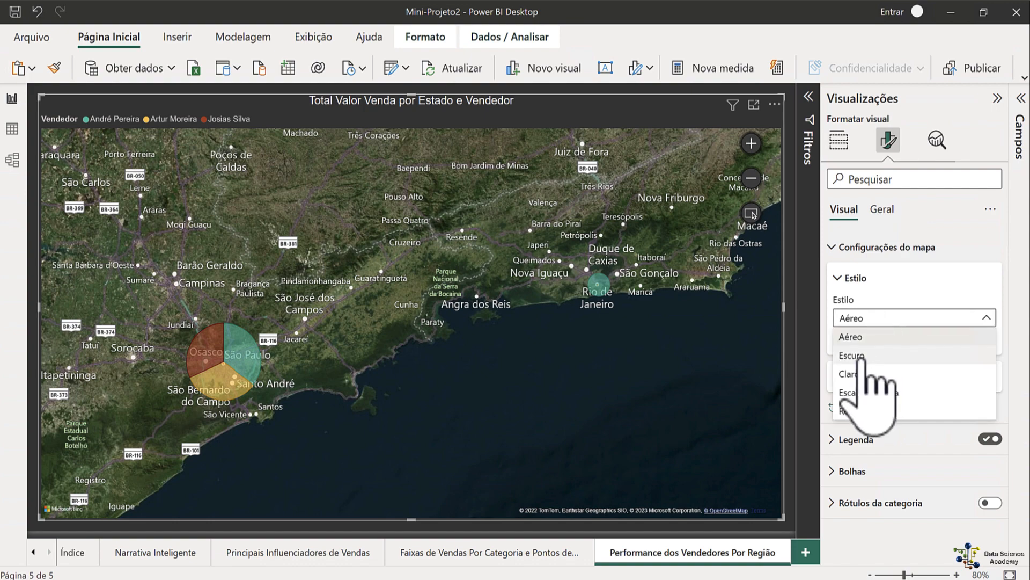
click(846, 354)
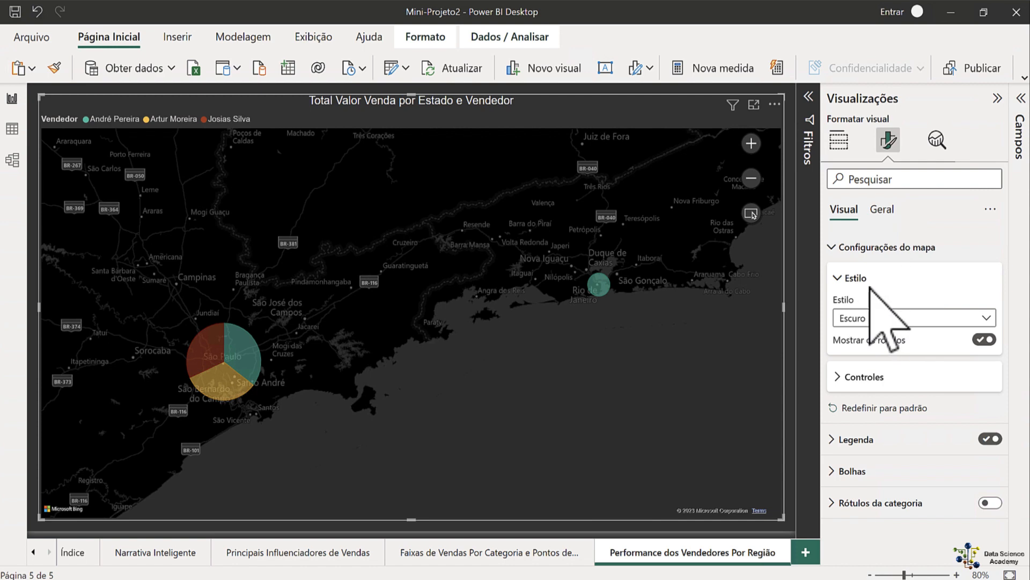
click(857, 320)
click(858, 374)
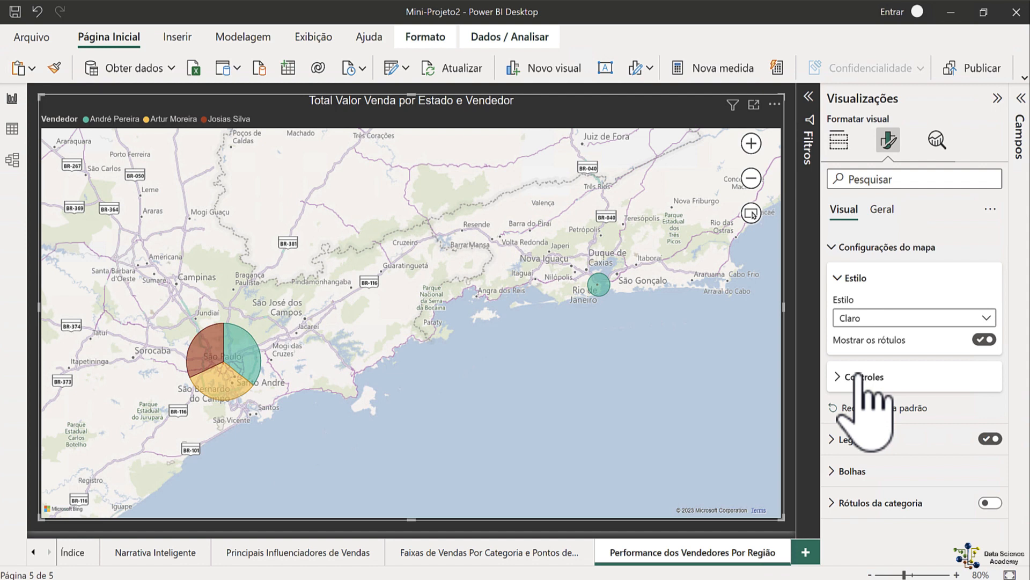
click(883, 319)
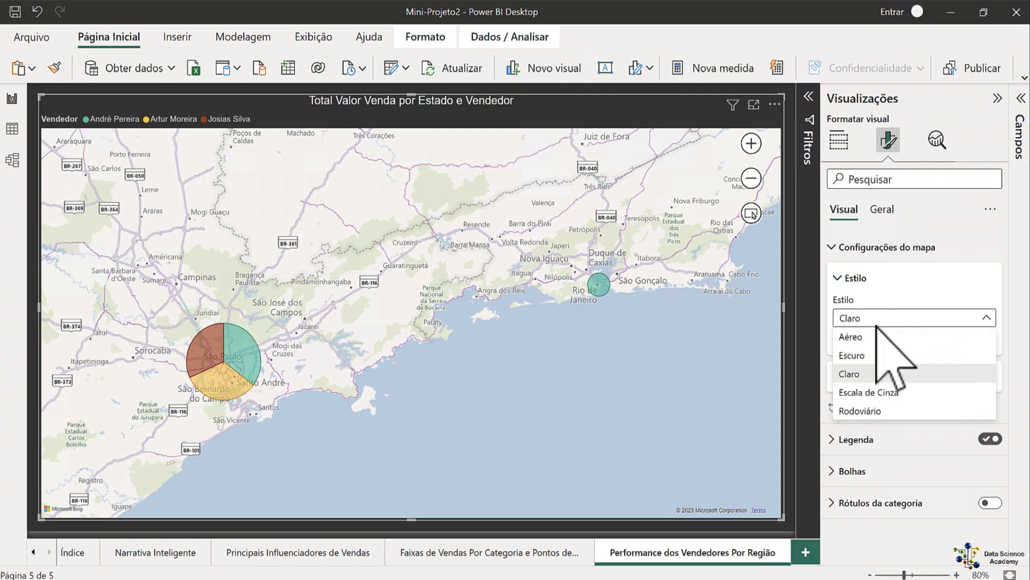
click(857, 393)
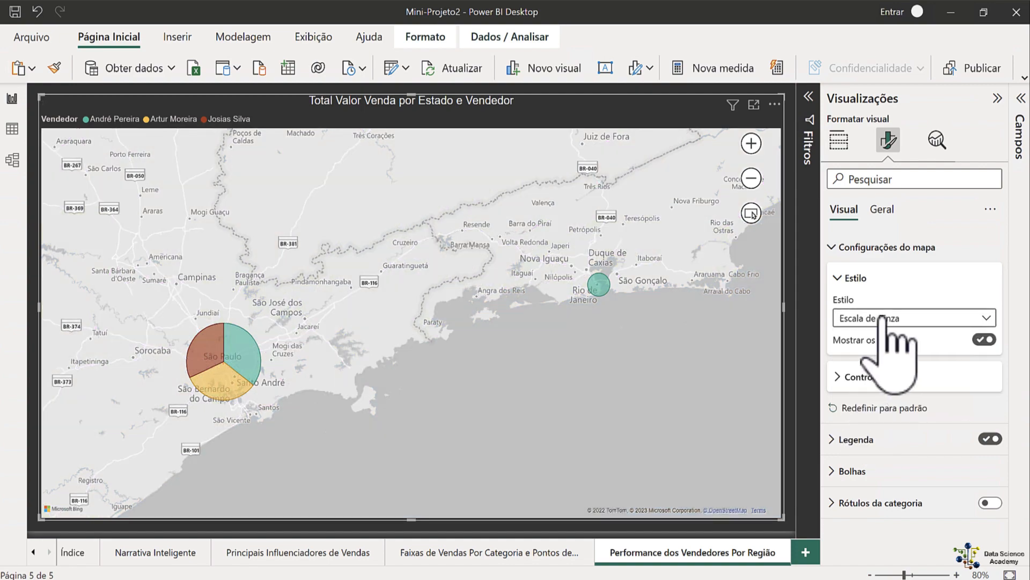
Try the Rodoviário map style on the sales map, and return it to Escala de Cinza
click(883, 319)
click(862, 412)
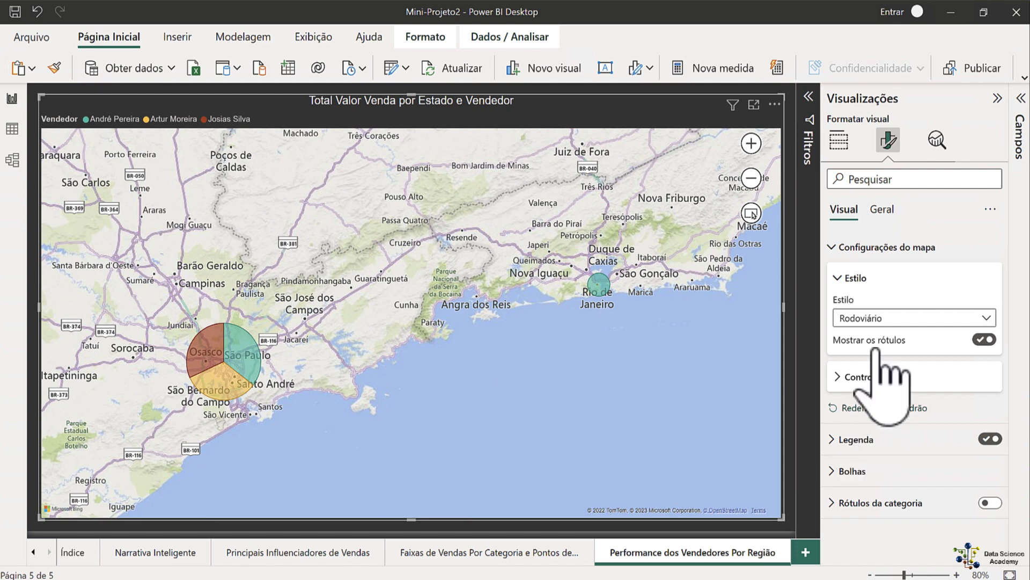
click(880, 319)
click(861, 393)
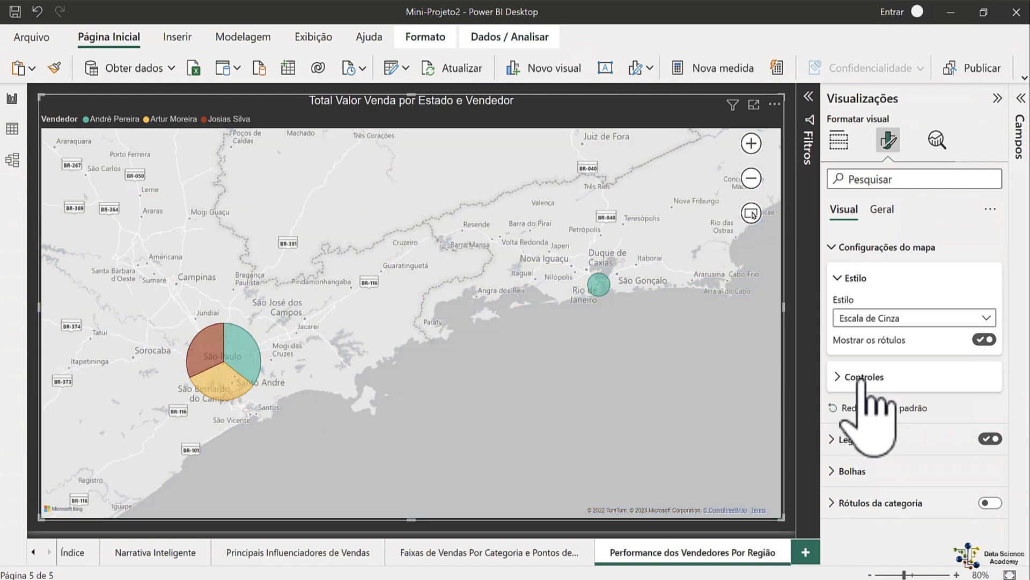
Show the map's Controles settings, and lasso-select the São Paulo bubble on the map
click(859, 377)
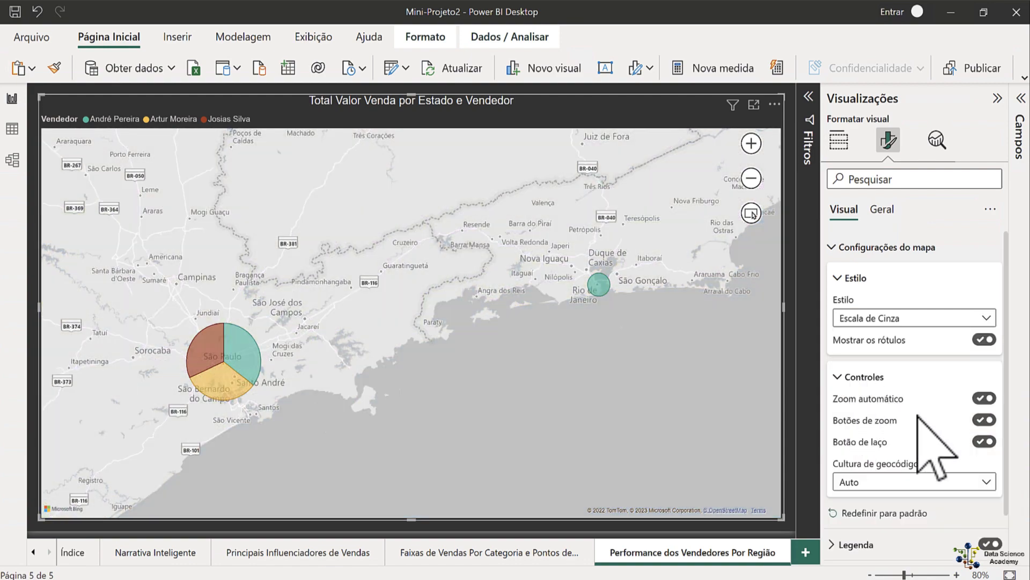
click(751, 213)
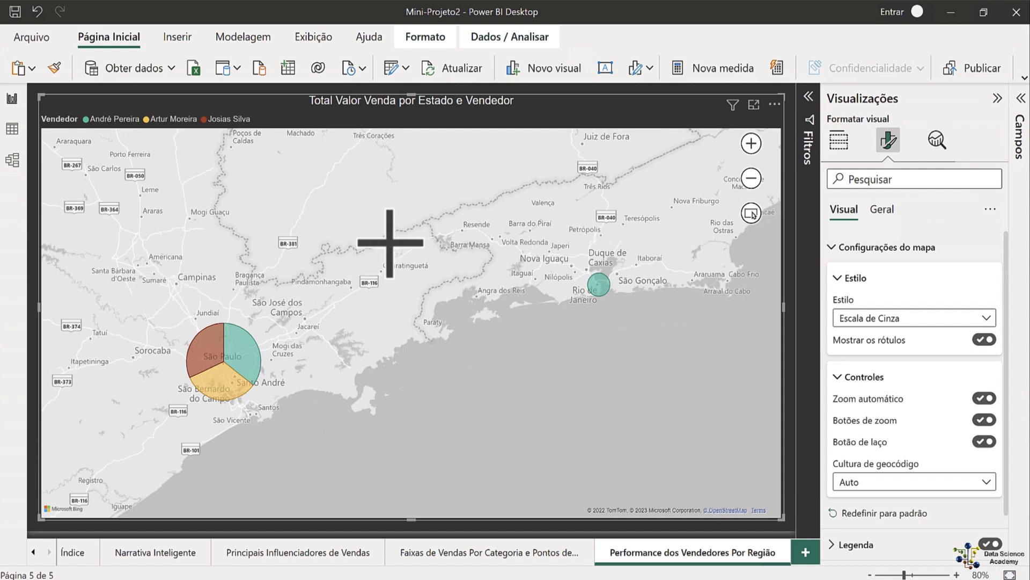
drag(133, 294, 330, 441)
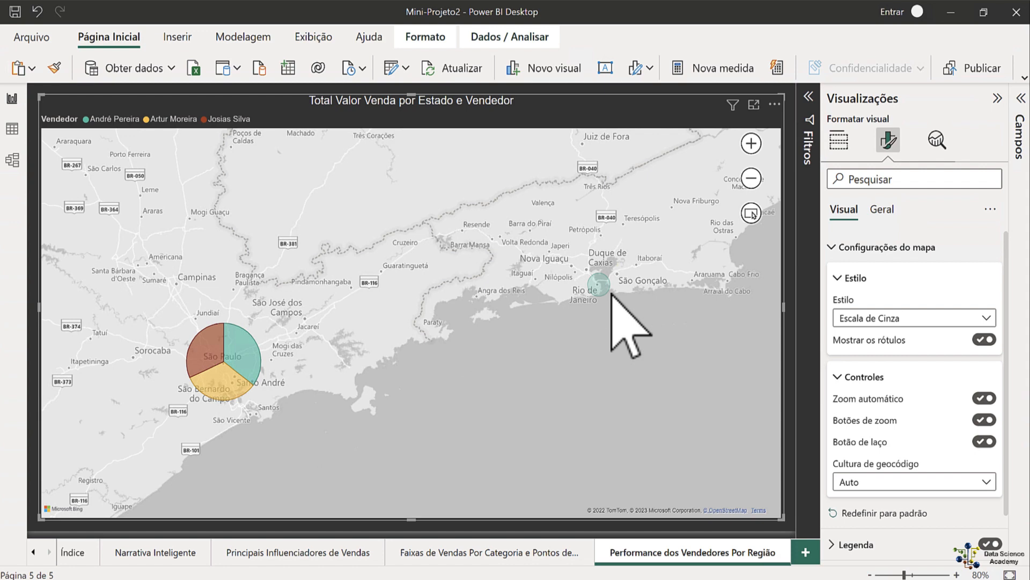
Hide the map's legend and turn it back on
scroll(939, 446, down, 2)
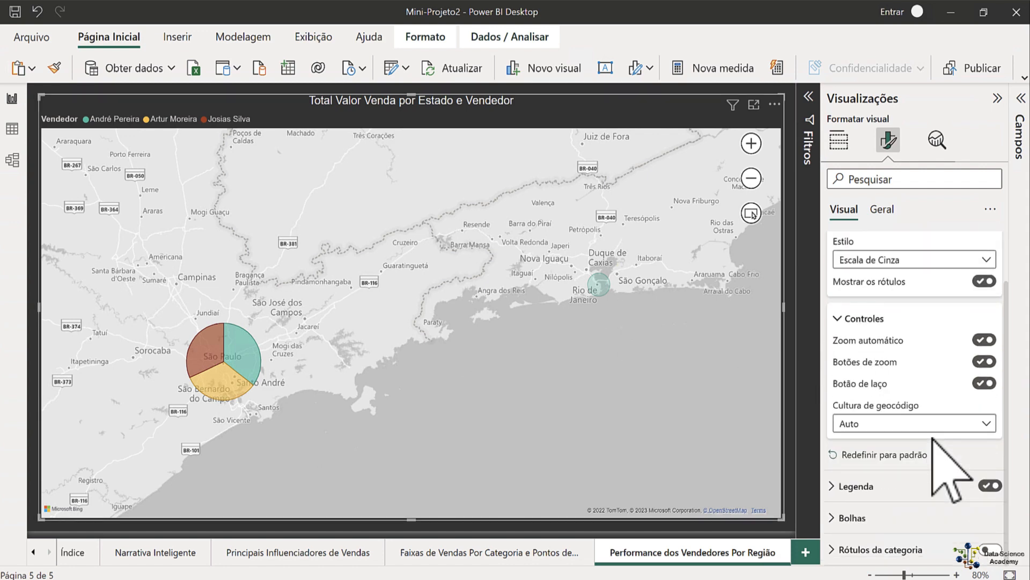
click(990, 486)
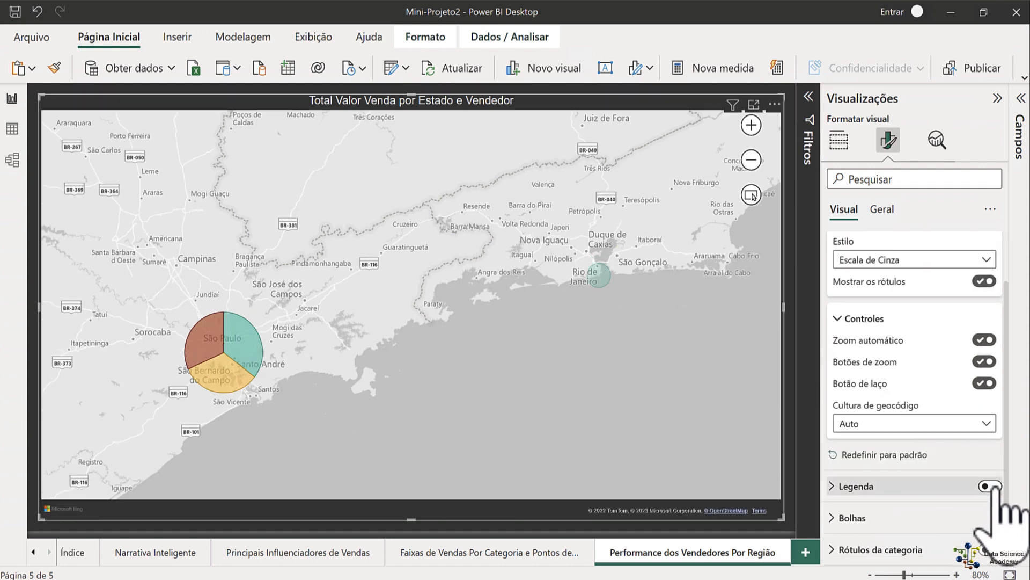
click(990, 486)
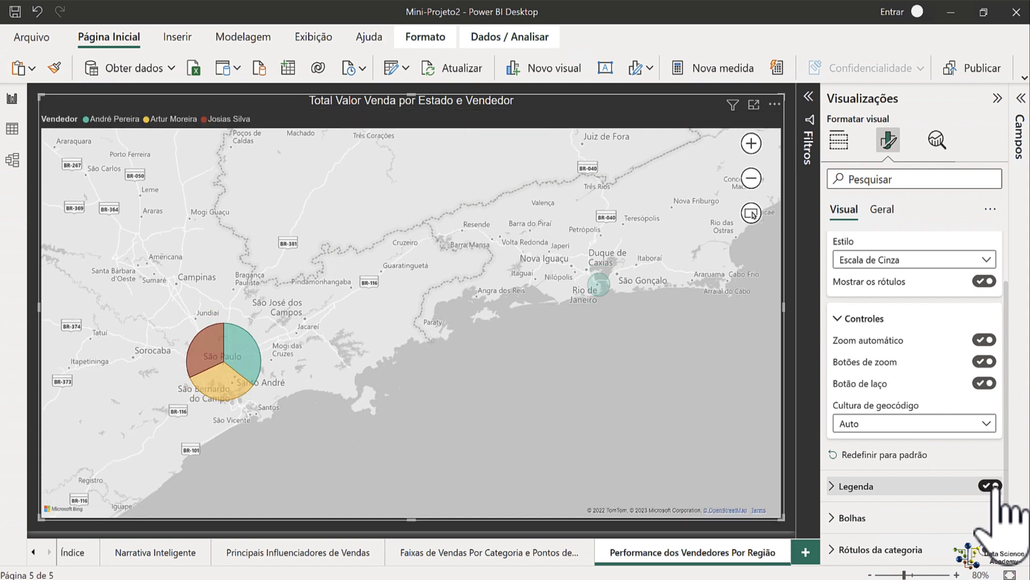
Set the map's bubble size to 21 px, and display the bubble colour settings for each seller
click(853, 518)
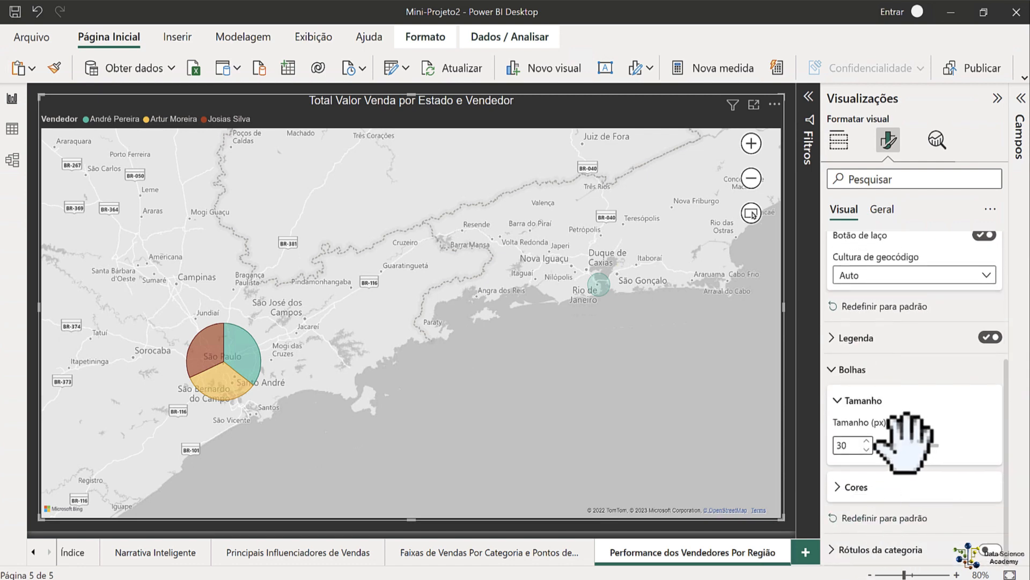
mouse_move(907, 437)
mouse_down()
mouse_move(917, 440)
mouse_move(902, 442)
mouse_up()
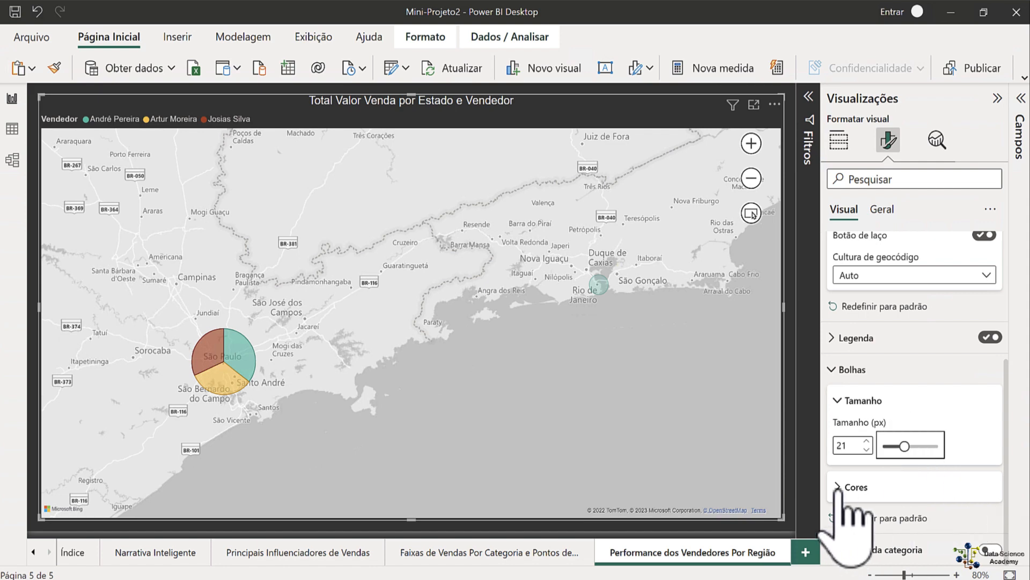
click(856, 487)
scroll(860, 504, down, 3)
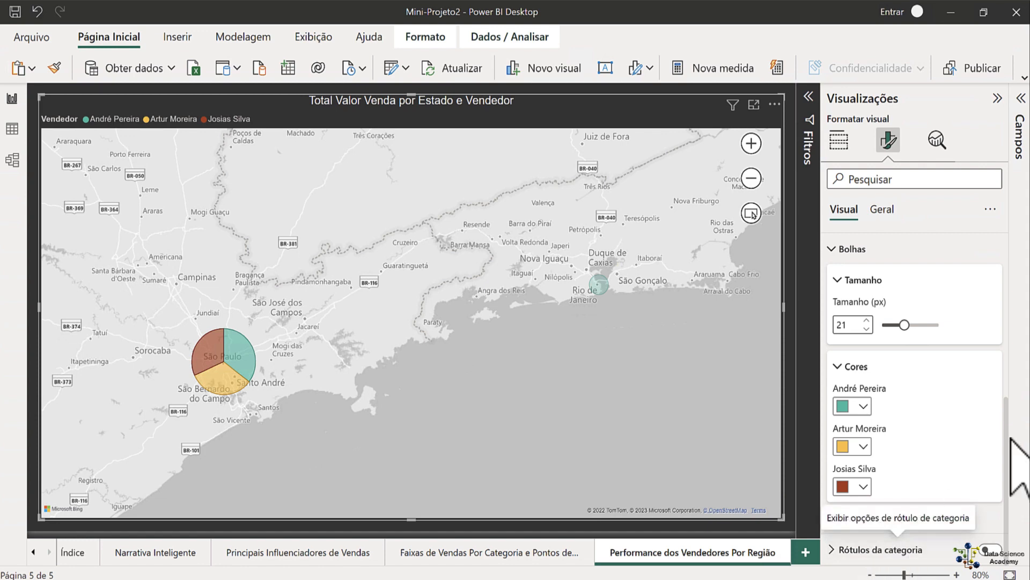
Try category labels on the map's bubbles, and turn them off again
click(991, 551)
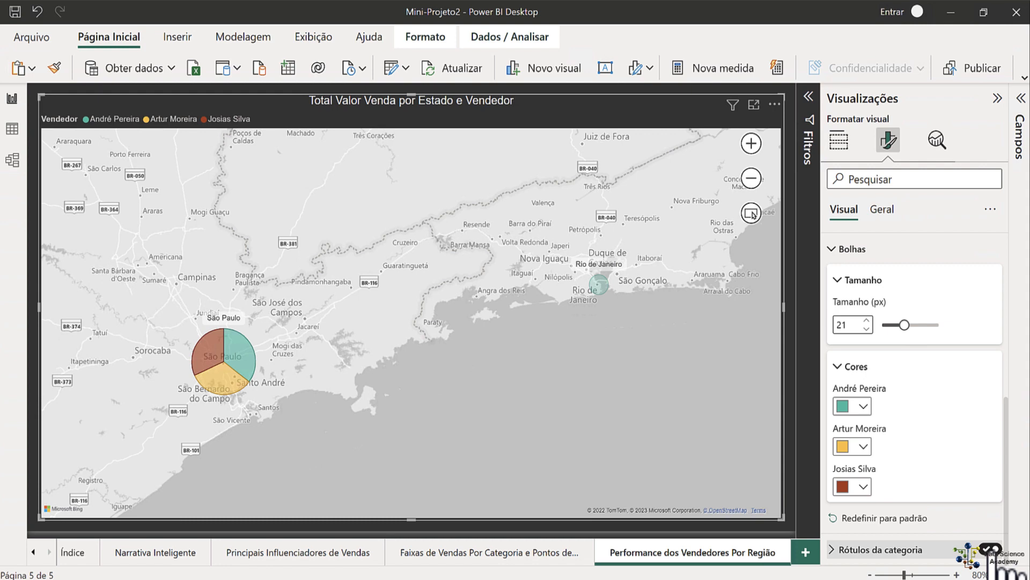
click(991, 550)
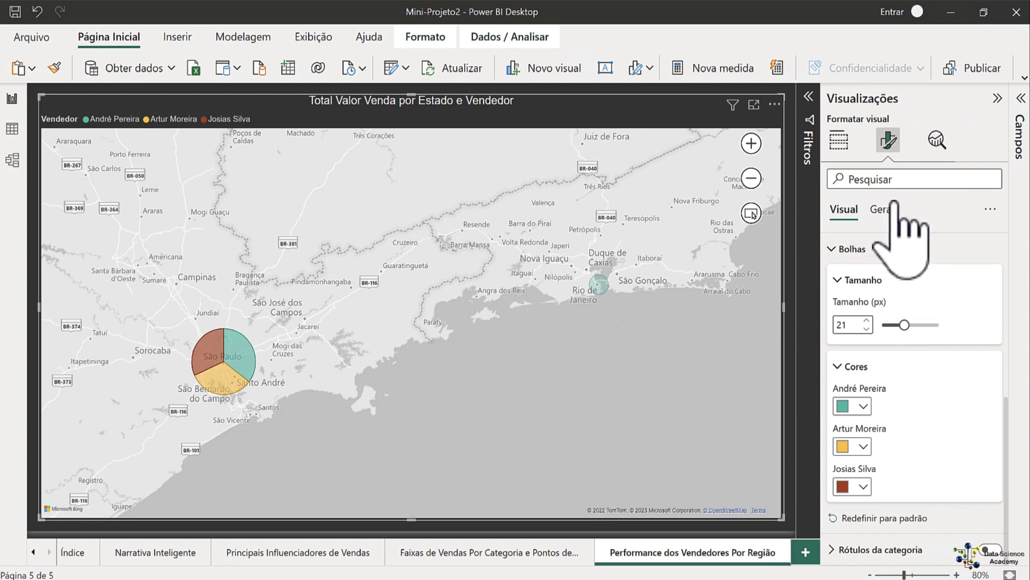
Display the map's general formatting options, and return to the Índice page with the visualizations pane collapsed
click(888, 209)
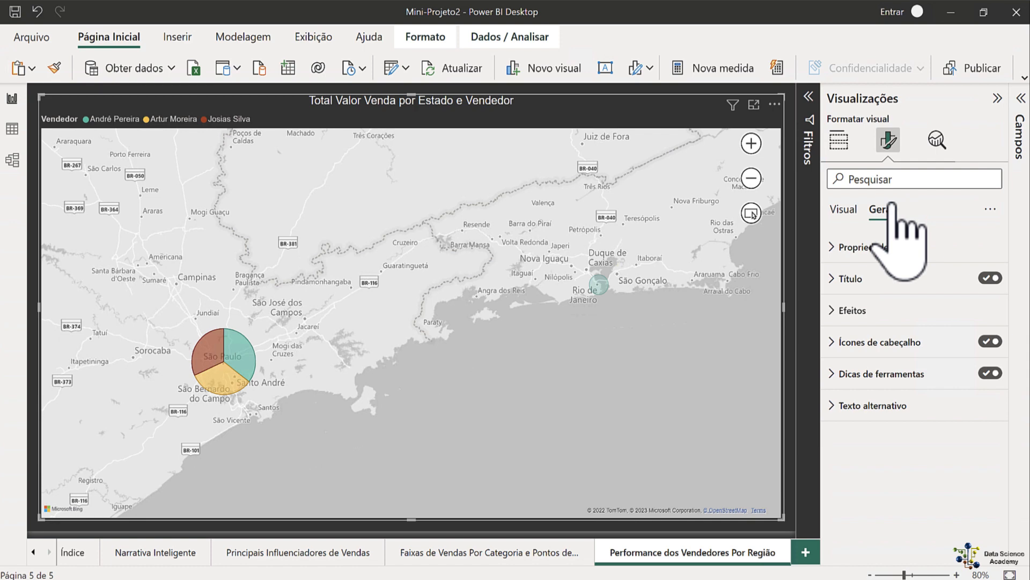
click(997, 98)
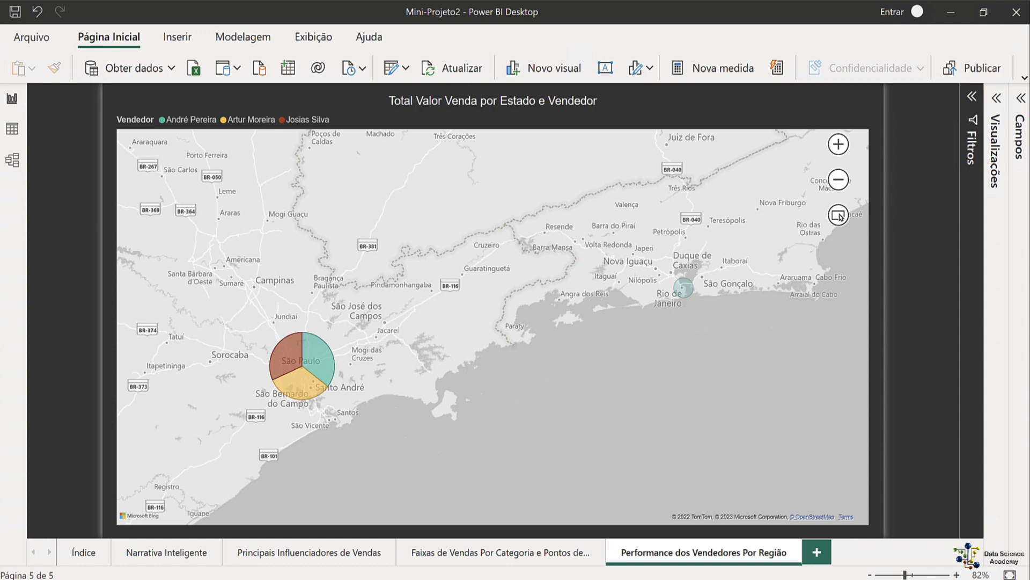
click(85, 550)
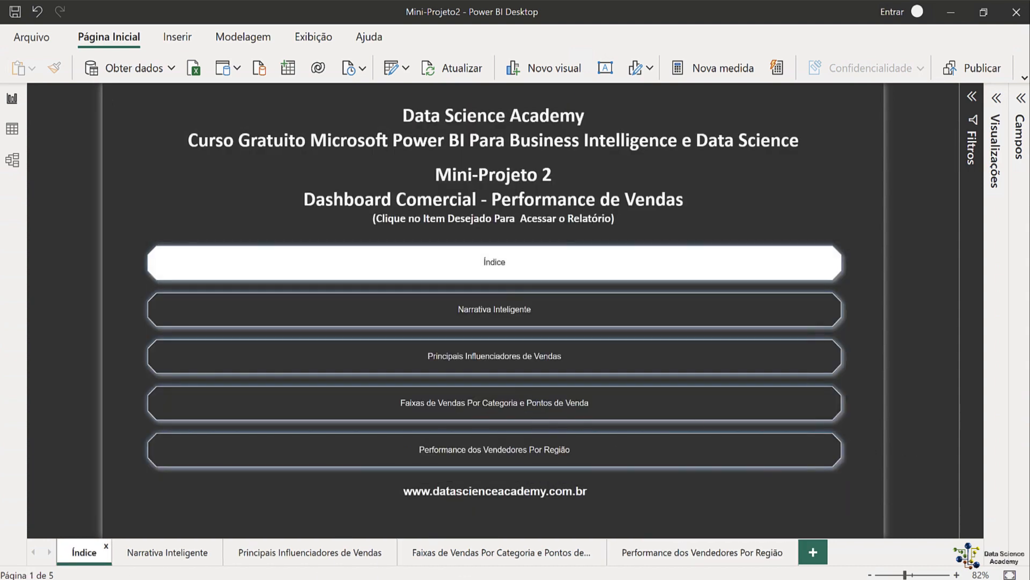